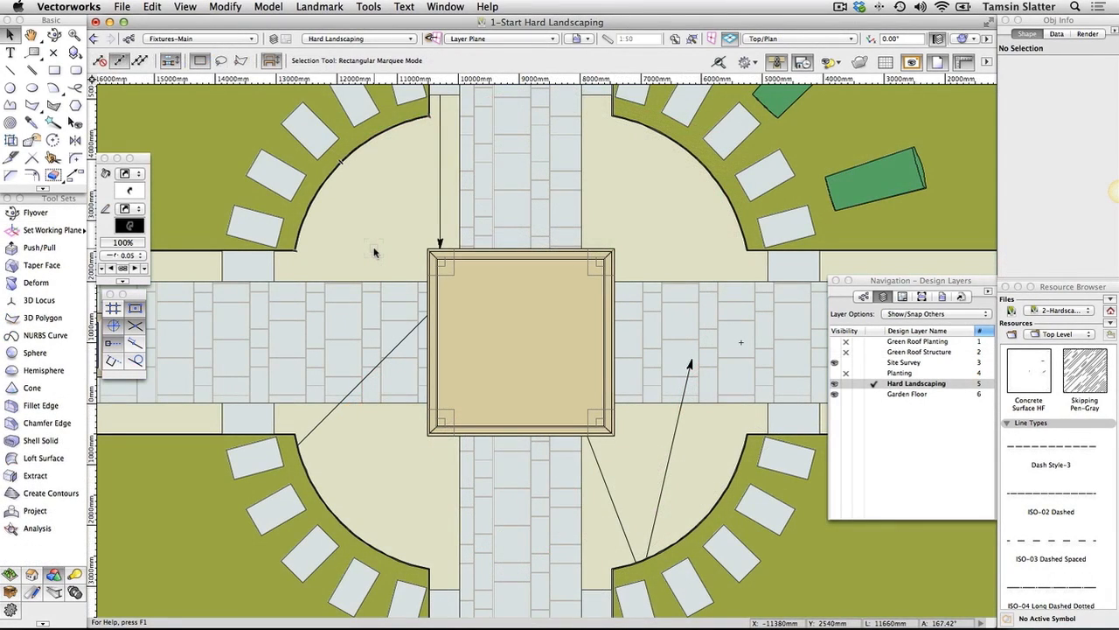
Switch the garden model from Top/Plan to the Left Isometric view
{"action": "left_click", "coordinate": [786, 40]}
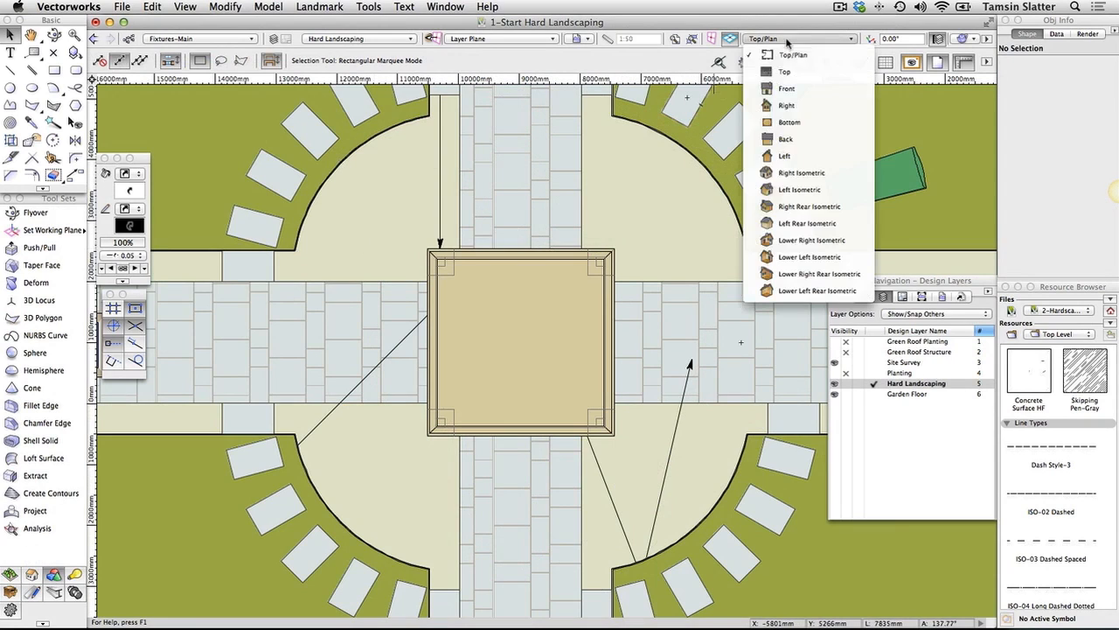
{"action": "left_click", "coordinate": [799, 191]}
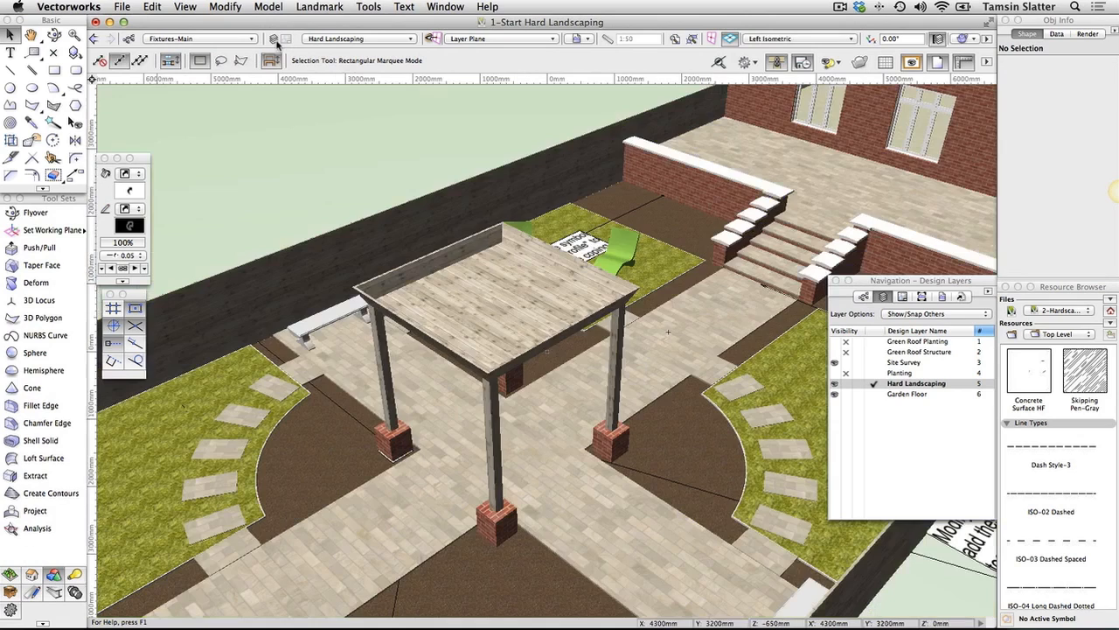
Examine the elevation and other settings of the Green Roof Structure design layer, leaving them as they are
{"action": "left_click", "coordinate": [273, 39]}
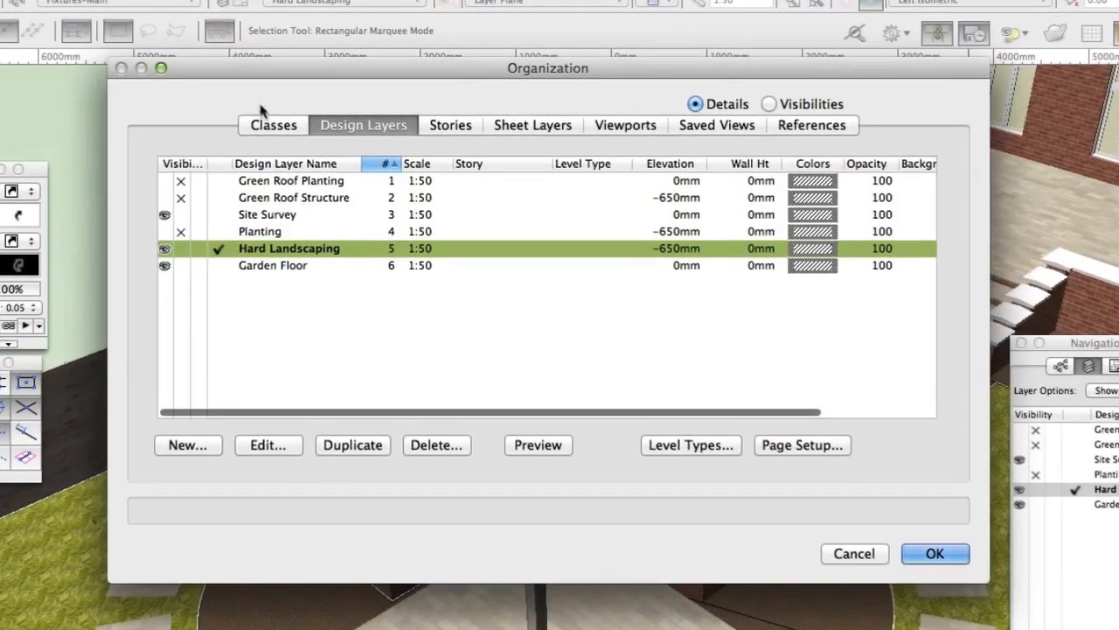
{"action": "left_click", "coordinate": [301, 198]}
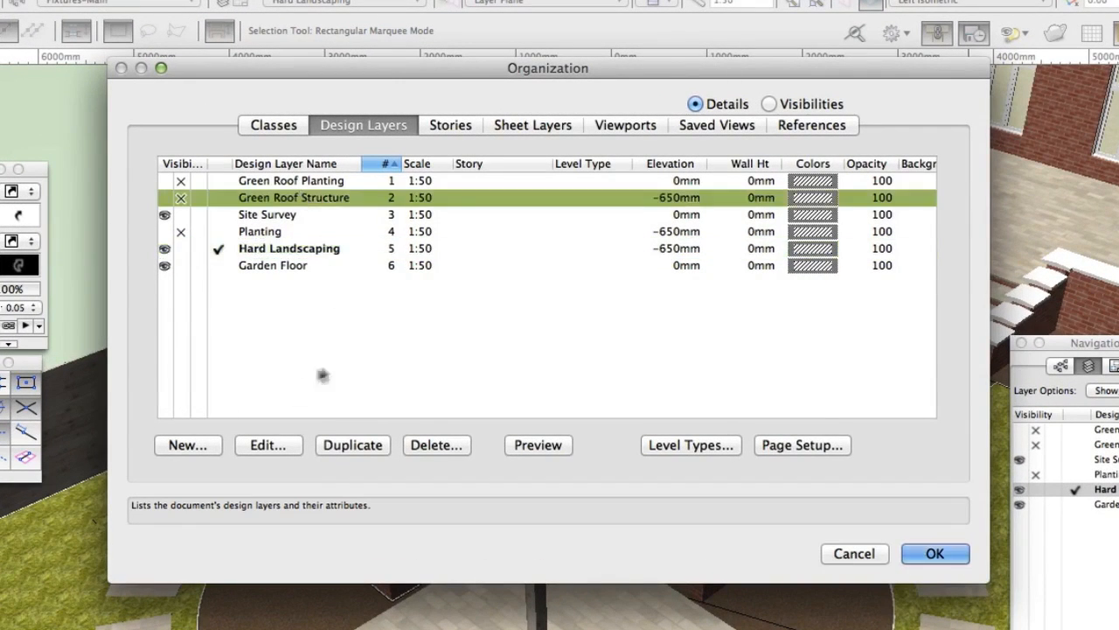
{"action": "left_click", "coordinate": [265, 442]}
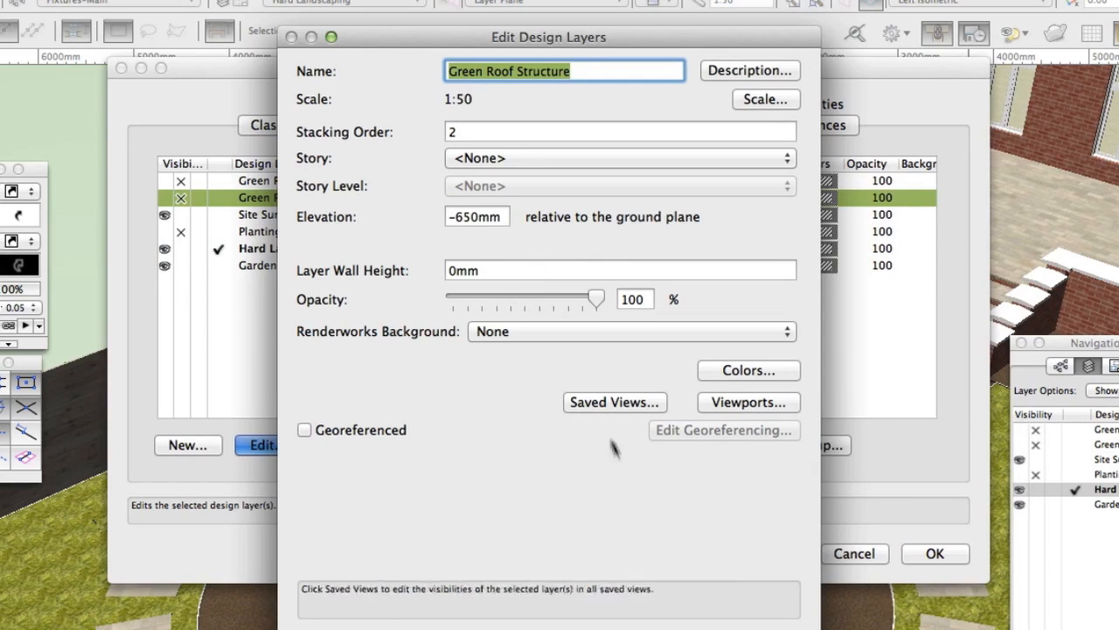
{"action": "left_click", "coordinate": [668, 629]}
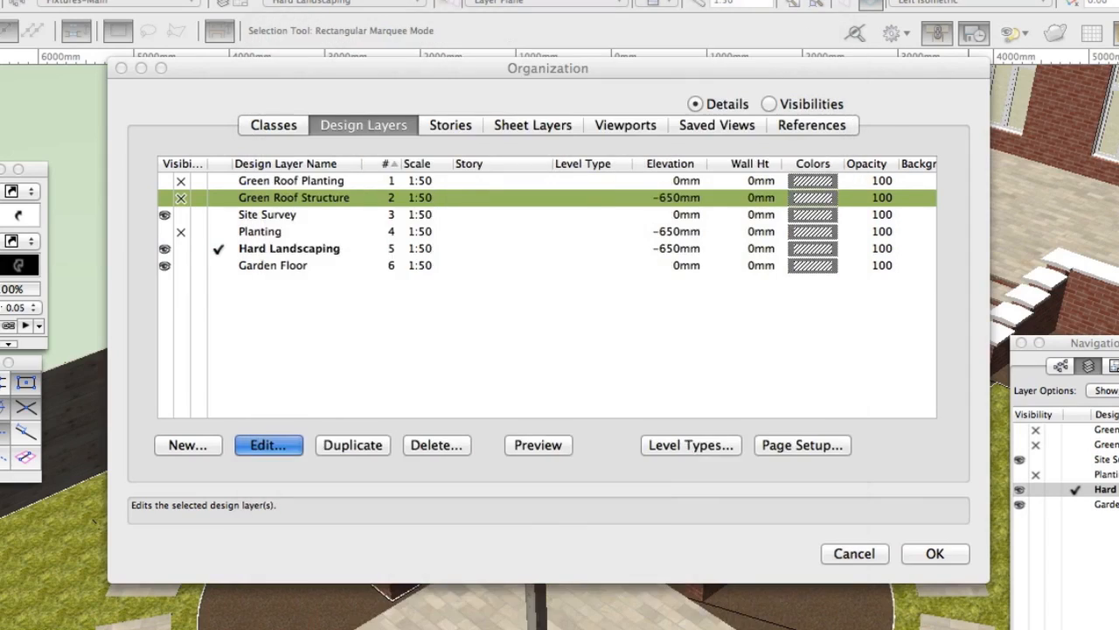
{"action": "left_click", "coordinate": [862, 554]}
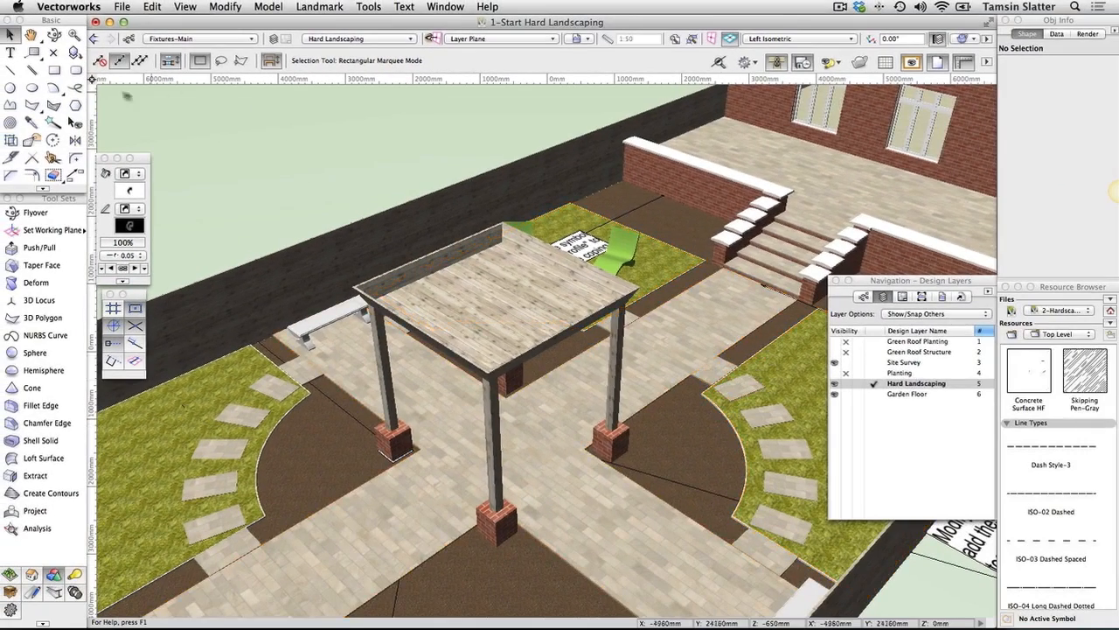
Move the timber roof structure with its posts and brick piers to the Green Roof Structure layer
{"action": "left_click", "coordinate": [476, 294]}
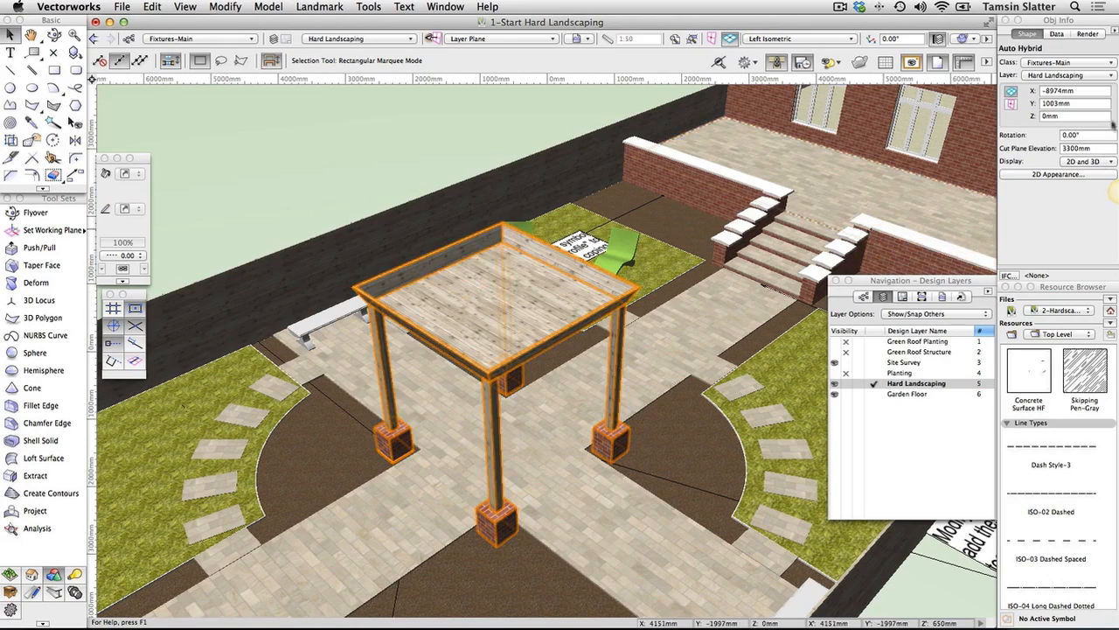
{"action": "left_click", "coordinate": [1104, 76]}
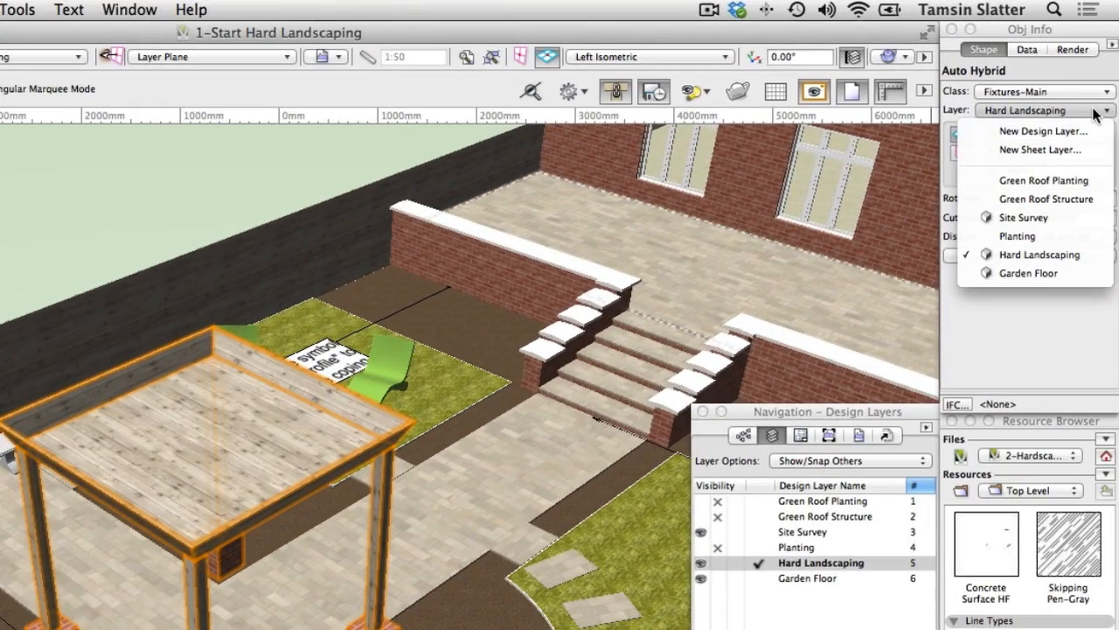
{"action": "left_click", "coordinate": [1095, 200]}
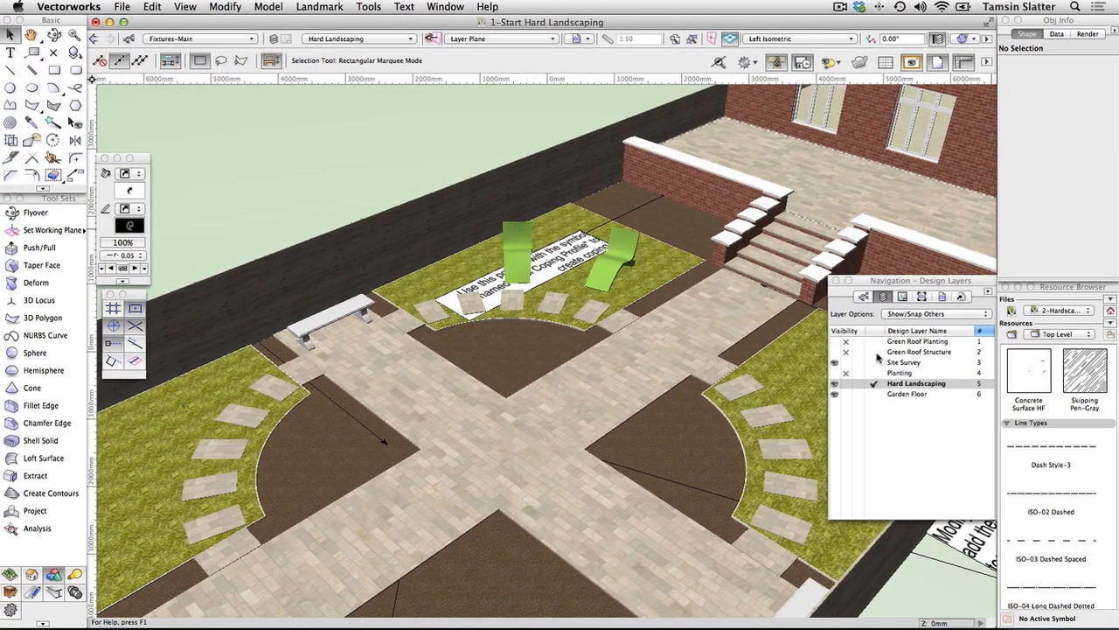
Make Green Roof Structure the active design layer, set the layer options to Active Only, and deselect the structure
{"action": "left_click", "coordinate": [874, 352]}
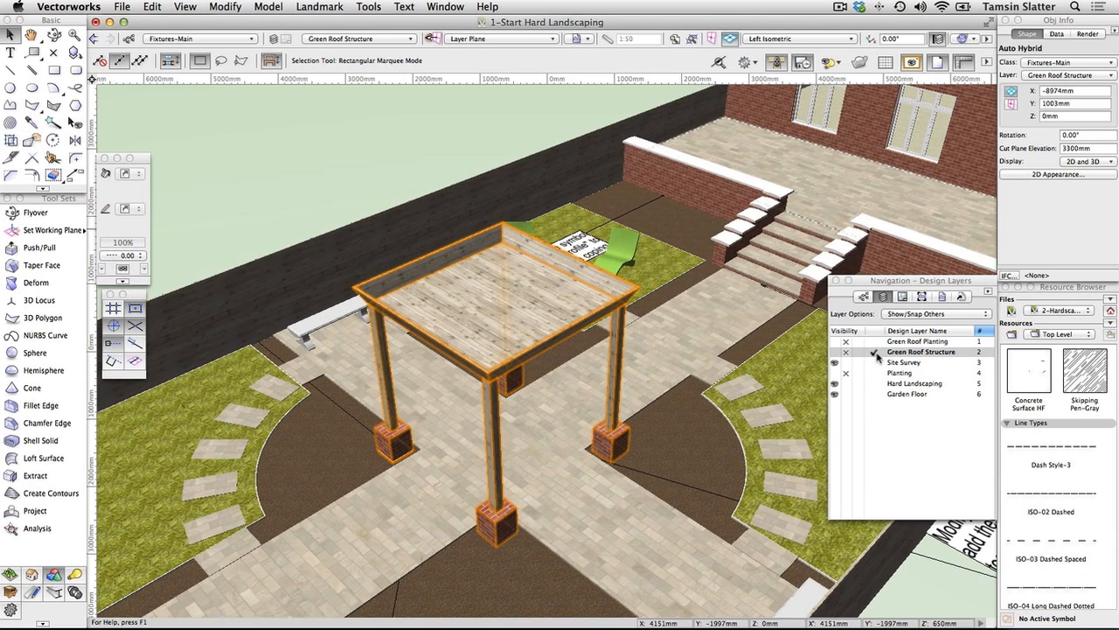
{"action": "left_click", "coordinate": [913, 313]}
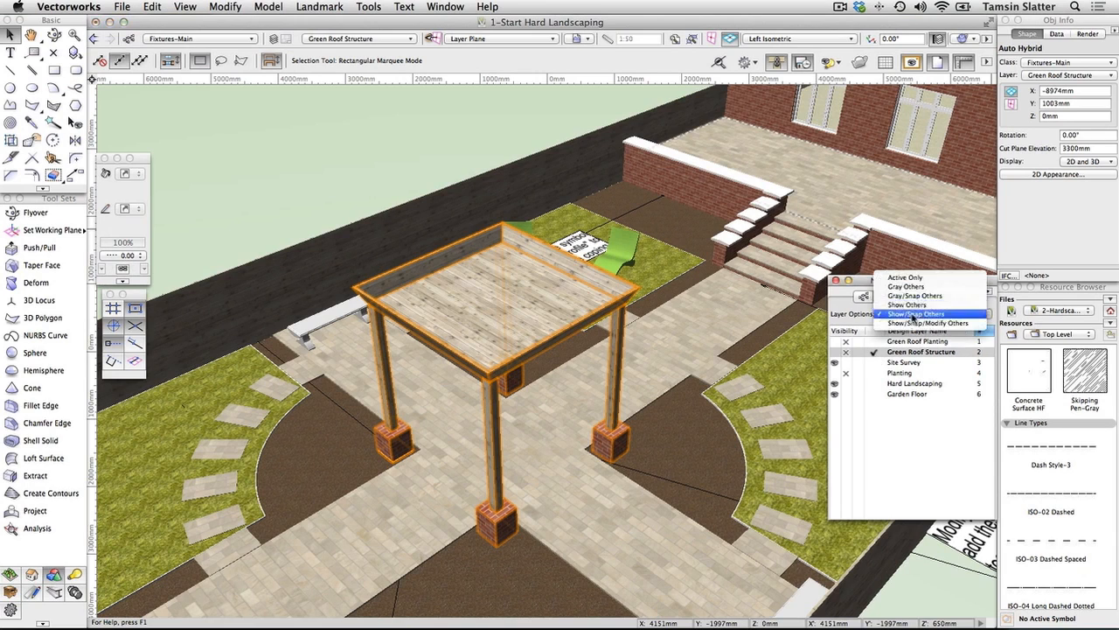
{"action": "left_click", "coordinate": [908, 279]}
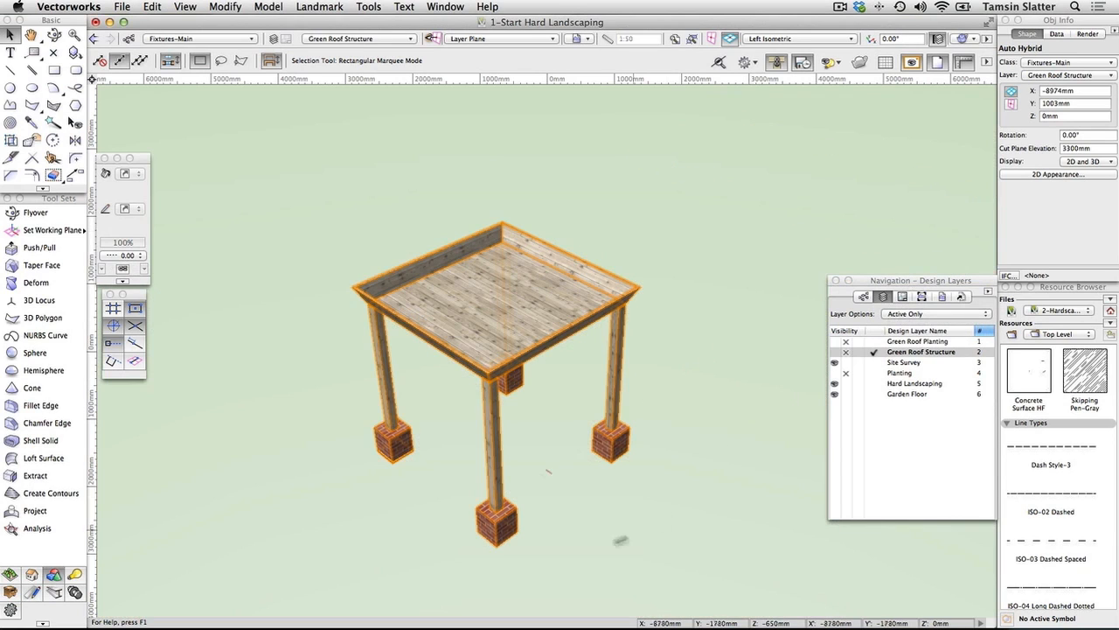
{"action": "left_click", "coordinate": [358, 523]}
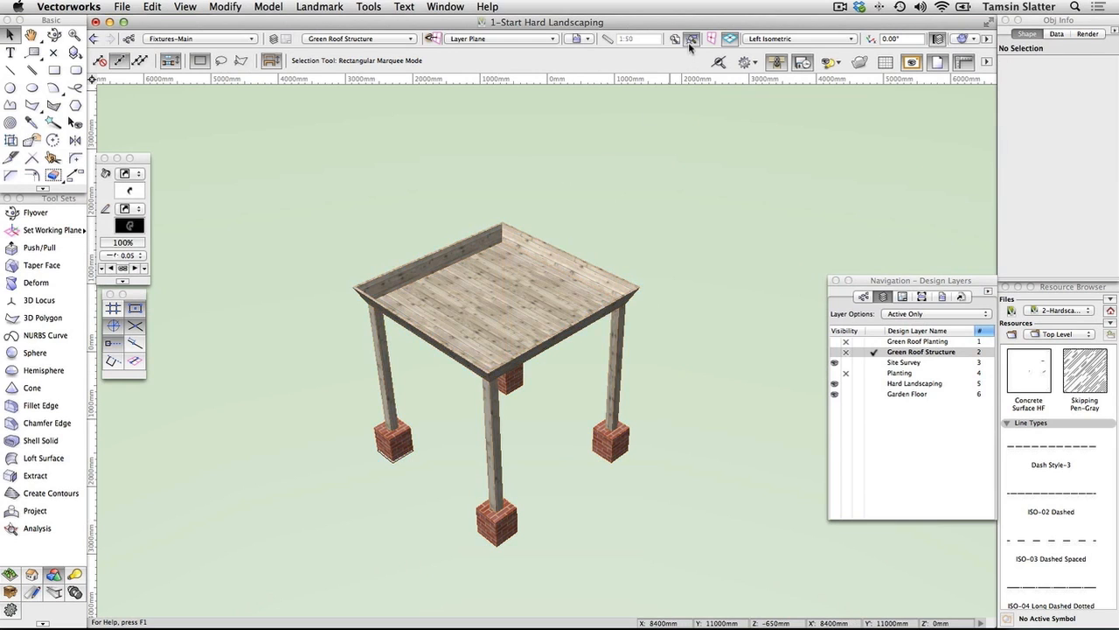
{"action": "left_click", "coordinate": [689, 41]}
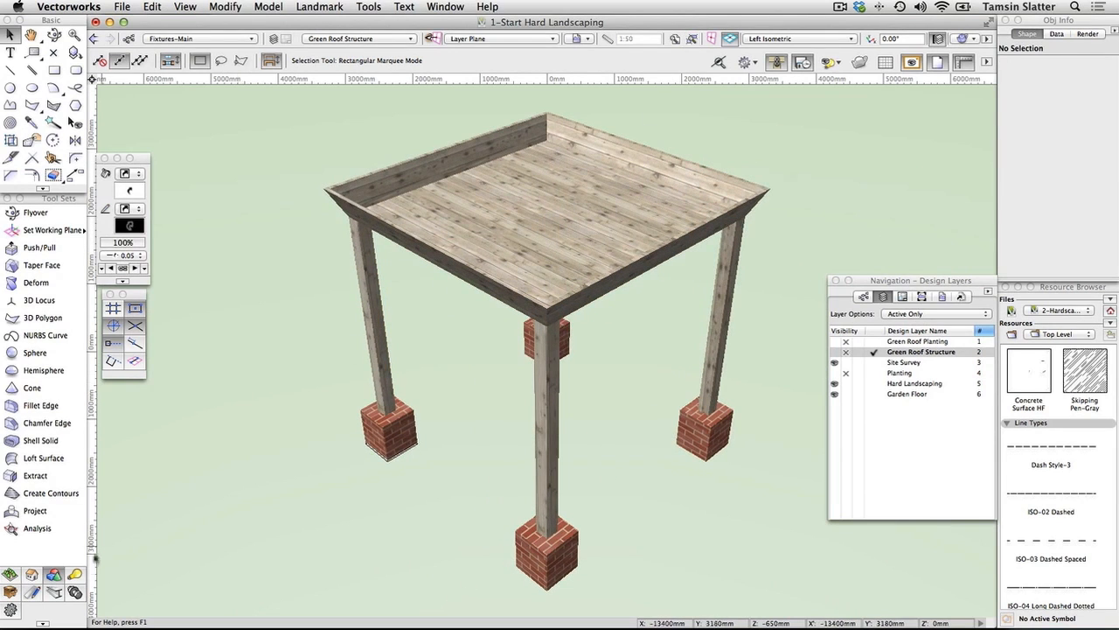
Start the Constrained Linear Dimension tool with Arch as the dimension standard
{"action": "left_click", "coordinate": [32, 592]}
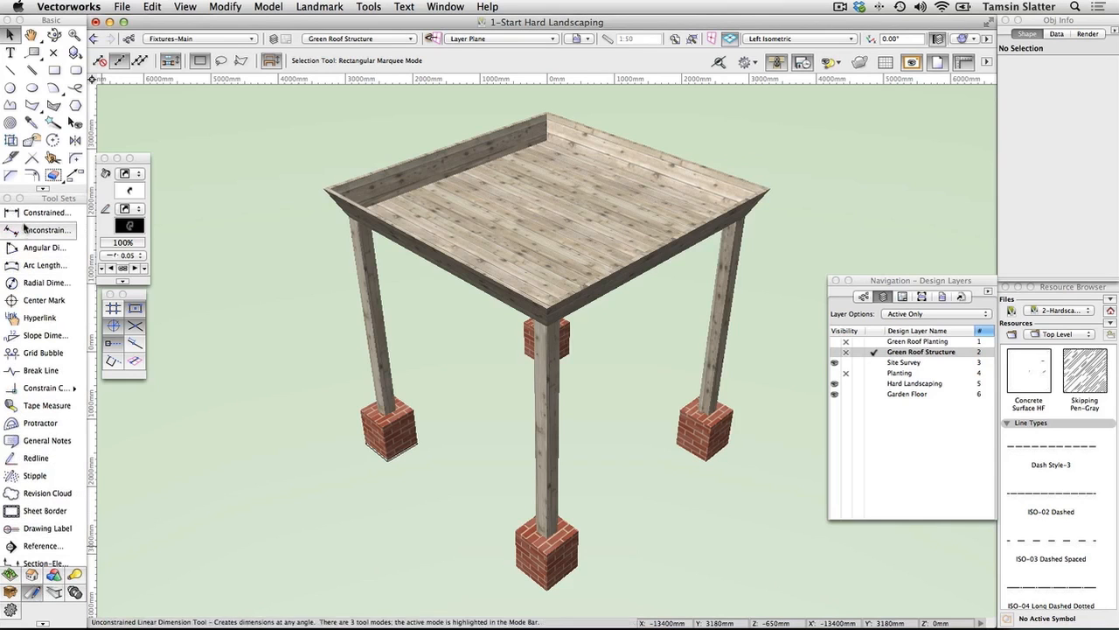
{"action": "left_click", "coordinate": [26, 217]}
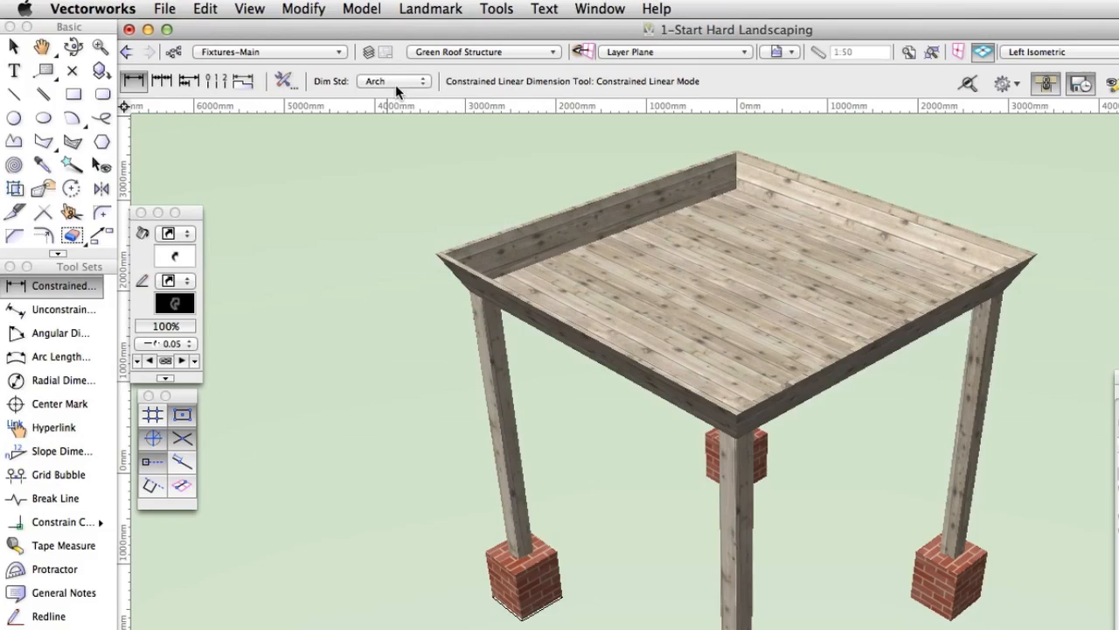
{"action": "left_click", "coordinate": [295, 62]}
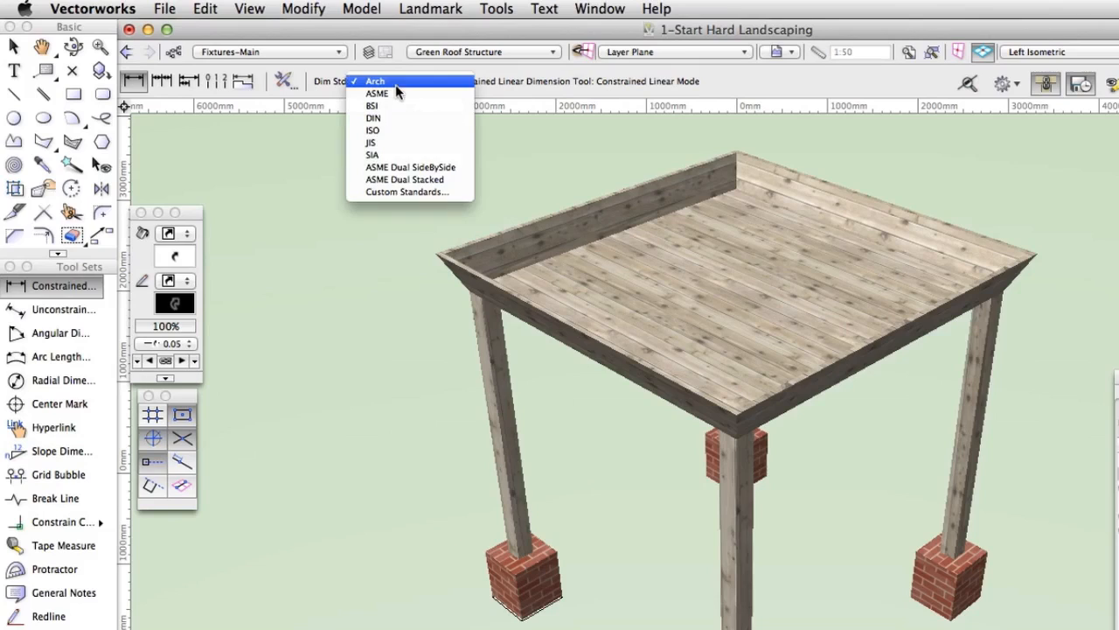
{"action": "left_click", "coordinate": [395, 82]}
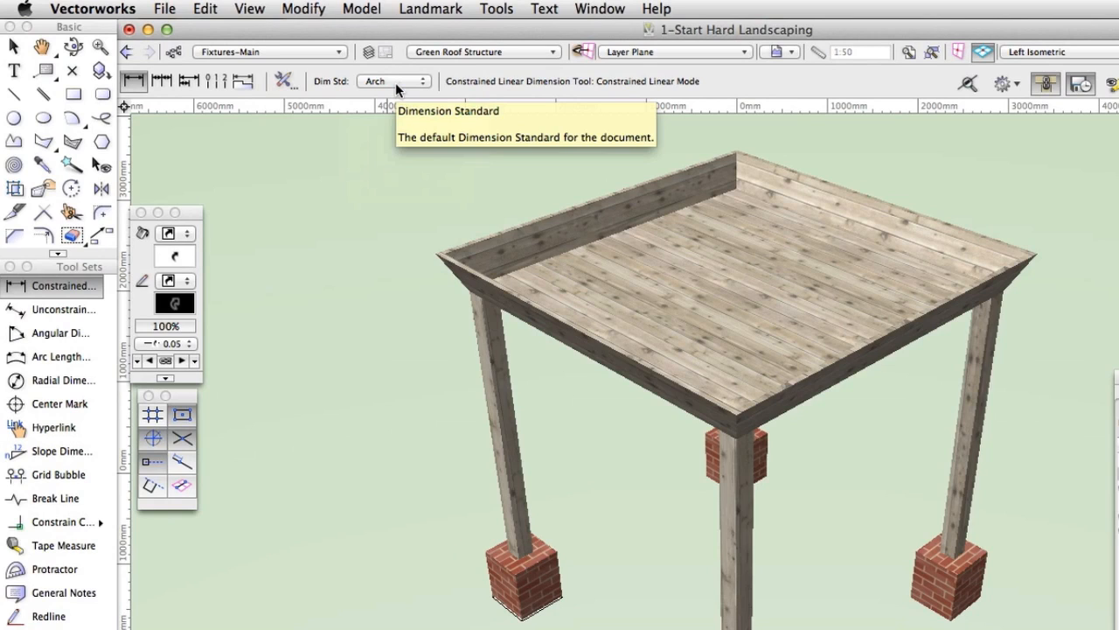
Set the default text formatting to the Dimensions 10 pt style
{"action": "left_click", "coordinate": [547, 11]}
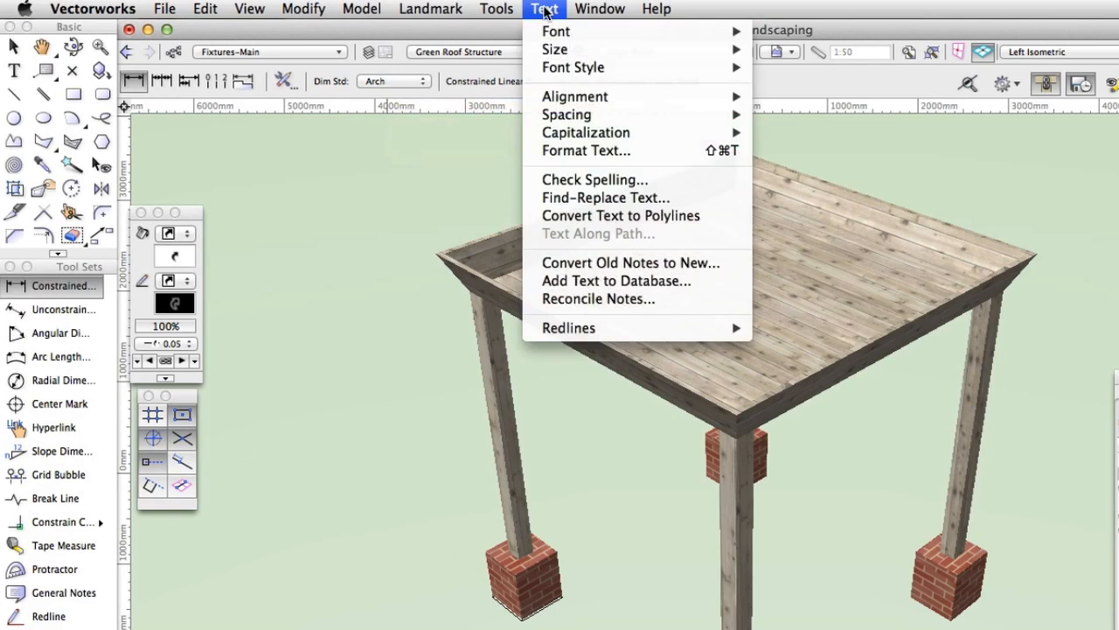
{"action": "left_click", "coordinate": [598, 150]}
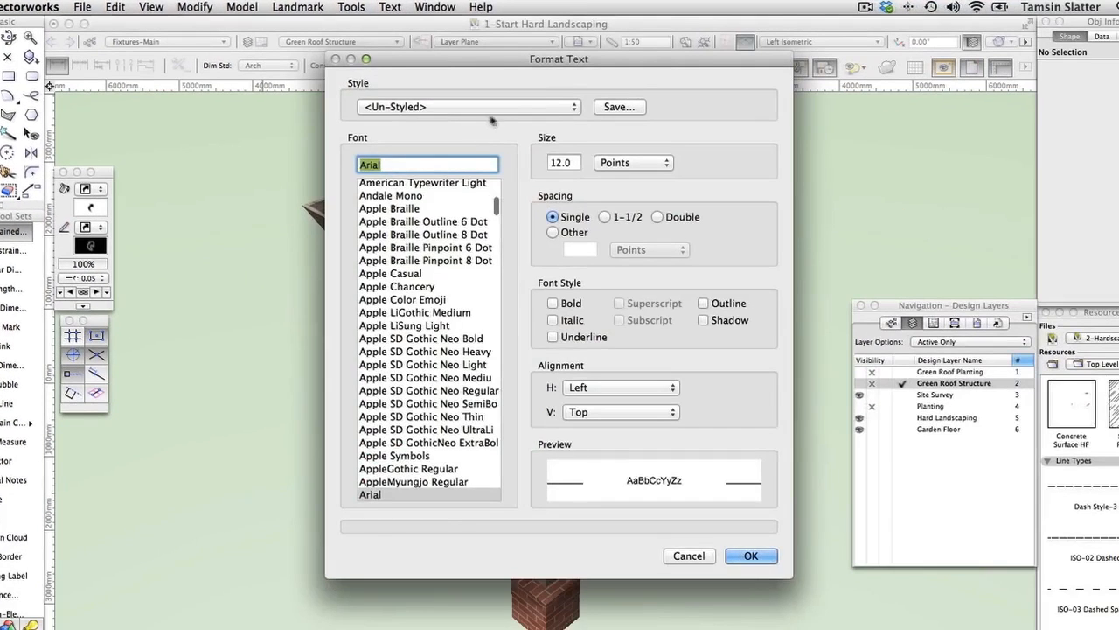
{"action": "left_click", "coordinate": [497, 109]}
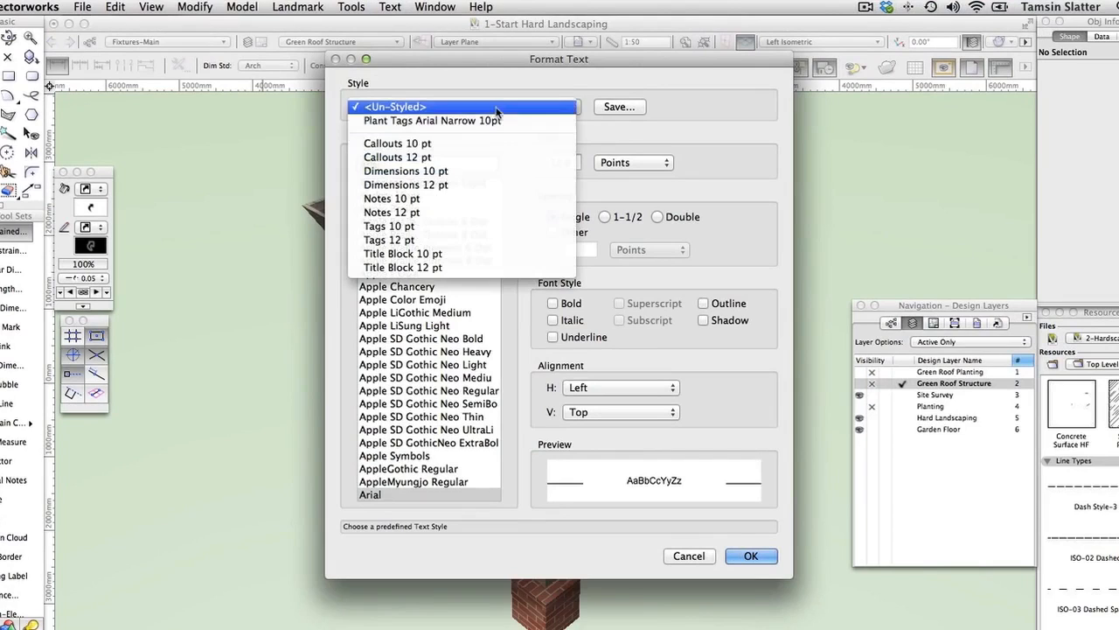
{"action": "left_click", "coordinate": [497, 170]}
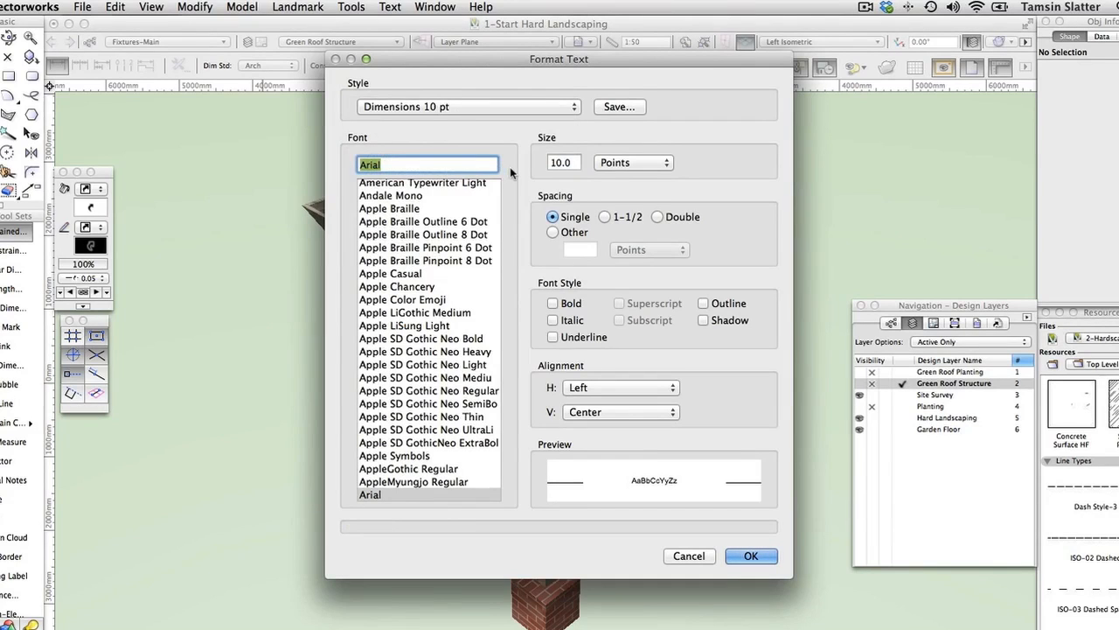
{"action": "left_click", "coordinate": [749, 555]}
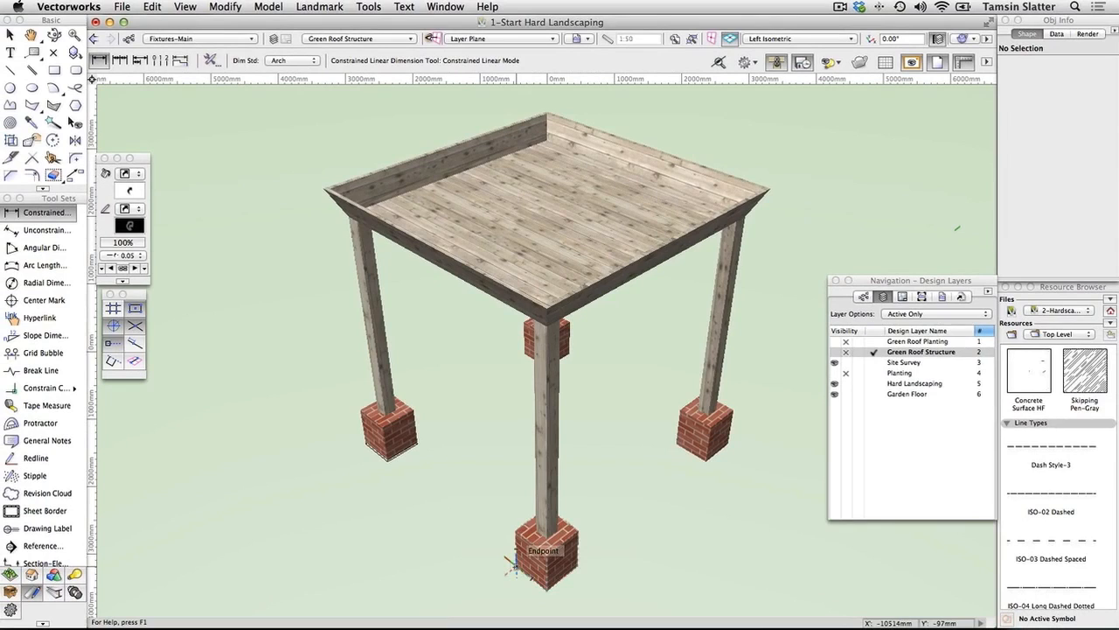
Dimension the width of the front brick pier along its bottom edge on the left-hand face
{"action": "left_click", "coordinate": [515, 564]}
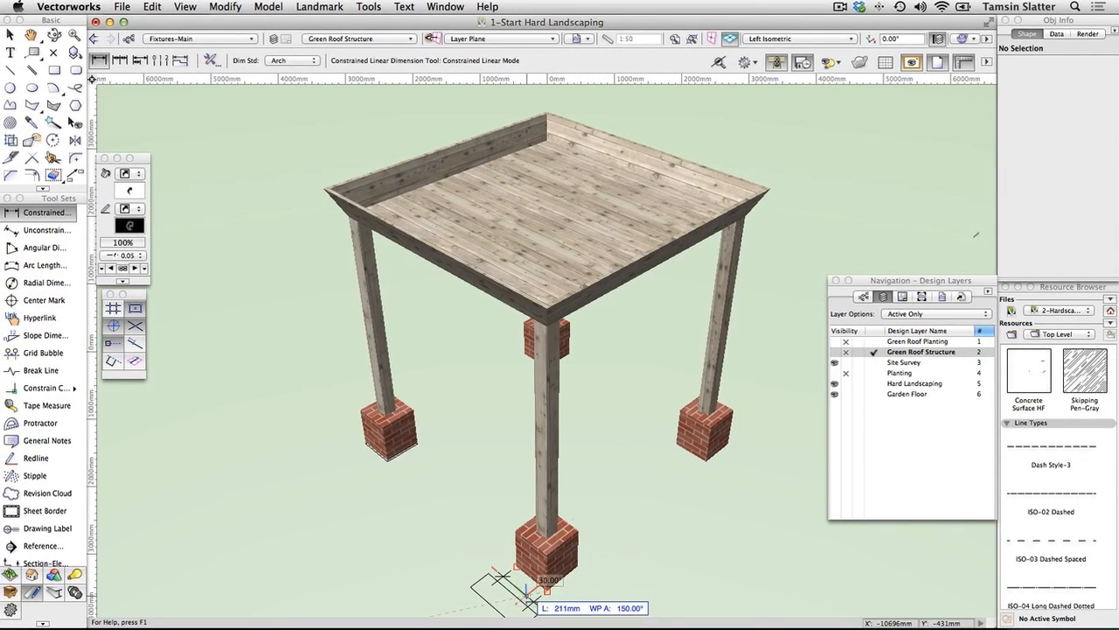
{"action": "left_click", "coordinate": [528, 596]}
{"action": "key", "text": "space"}
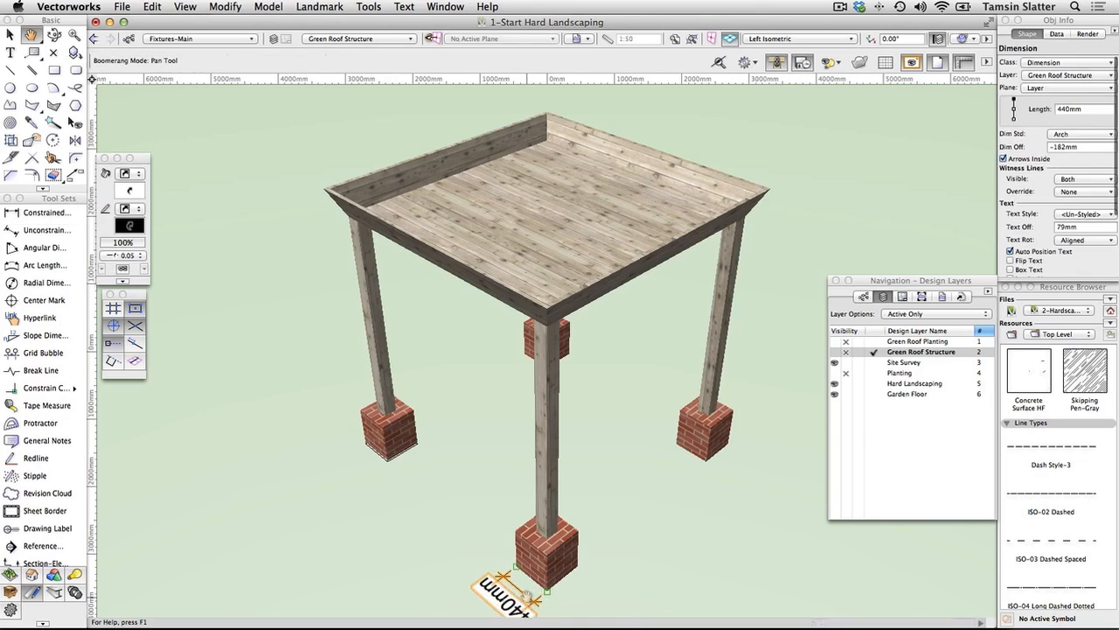
{"action": "left_click_drag", "start_coordinate": [528, 603], "coordinate": [523, 474]}
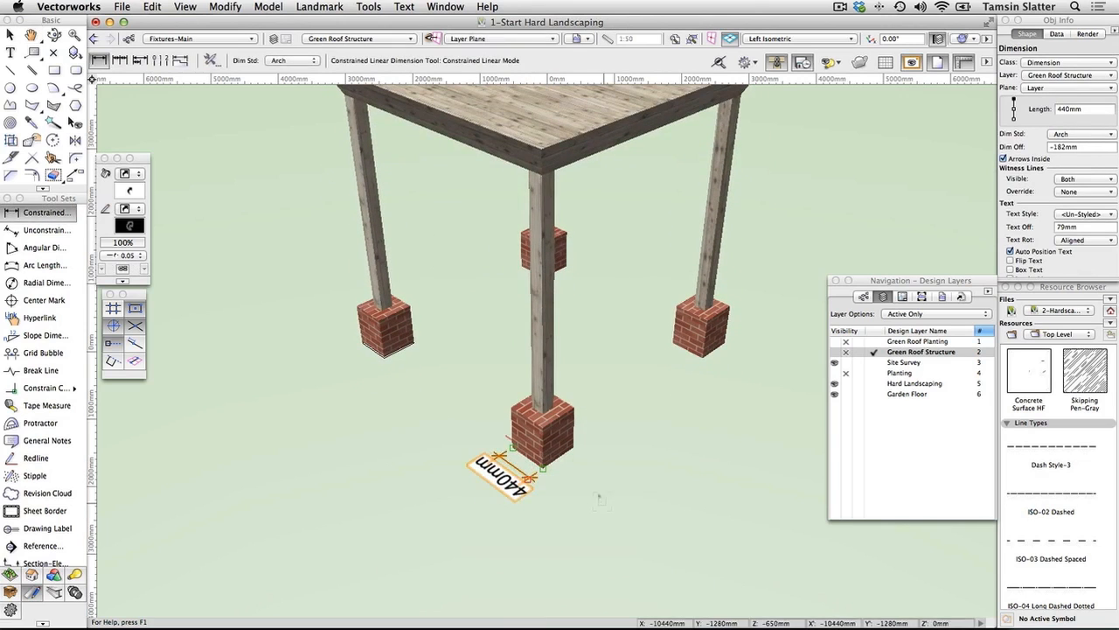
Dimension the overall outer distance across the front and right brick piers, and the clear gap between them
{"action": "left_click", "coordinate": [542, 469]}
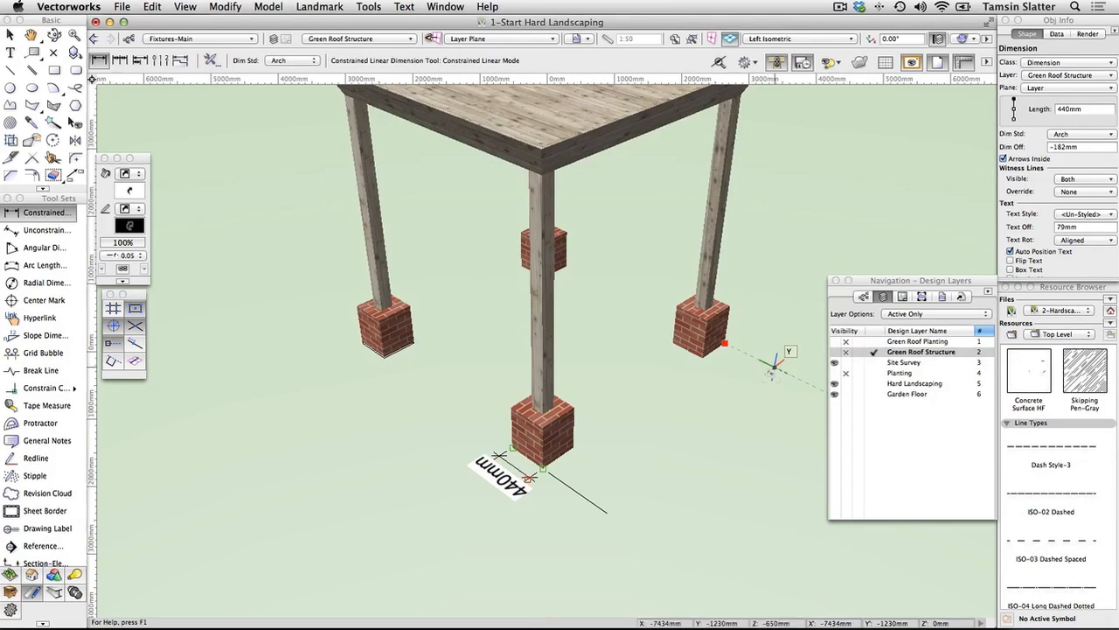
{"action": "left_click", "coordinate": [775, 367]}
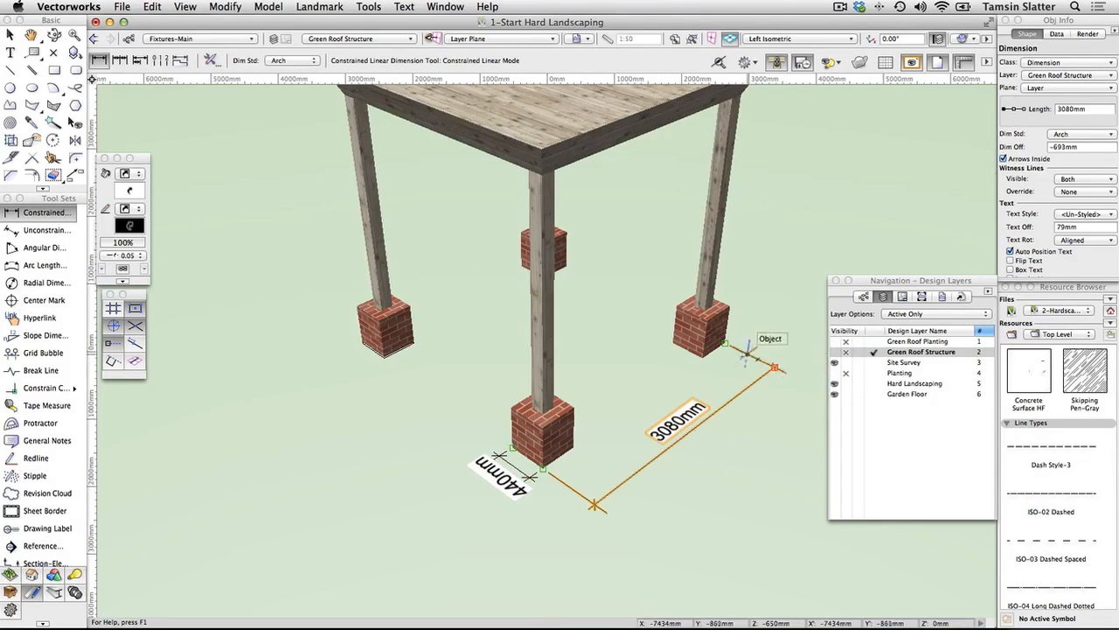
{"action": "left_click", "coordinate": [574, 446]}
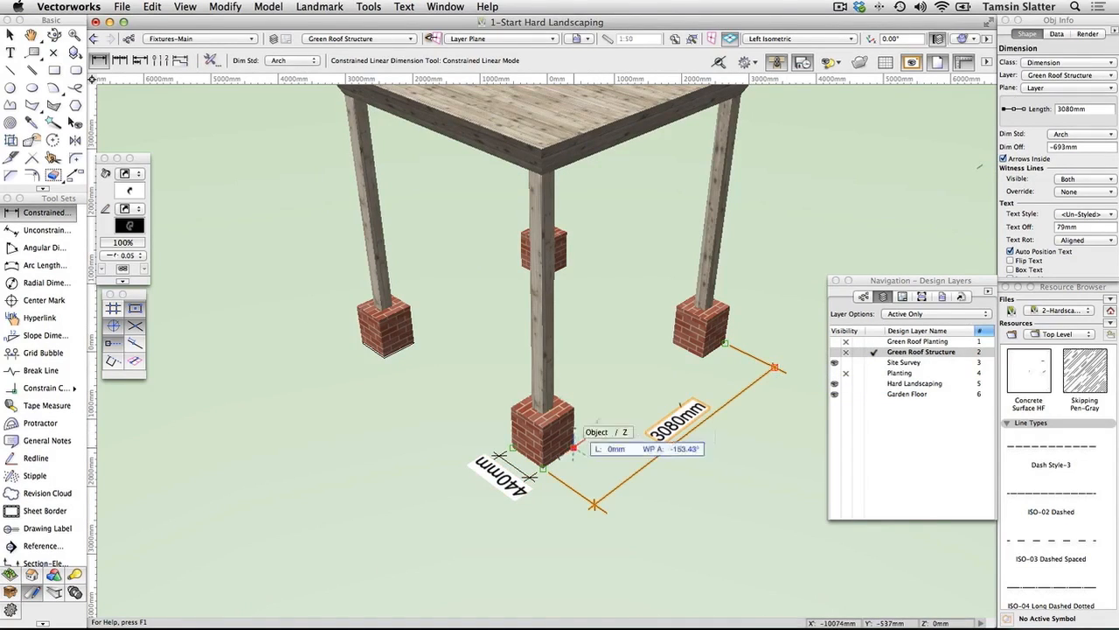
{"action": "left_click", "coordinate": [715, 360]}
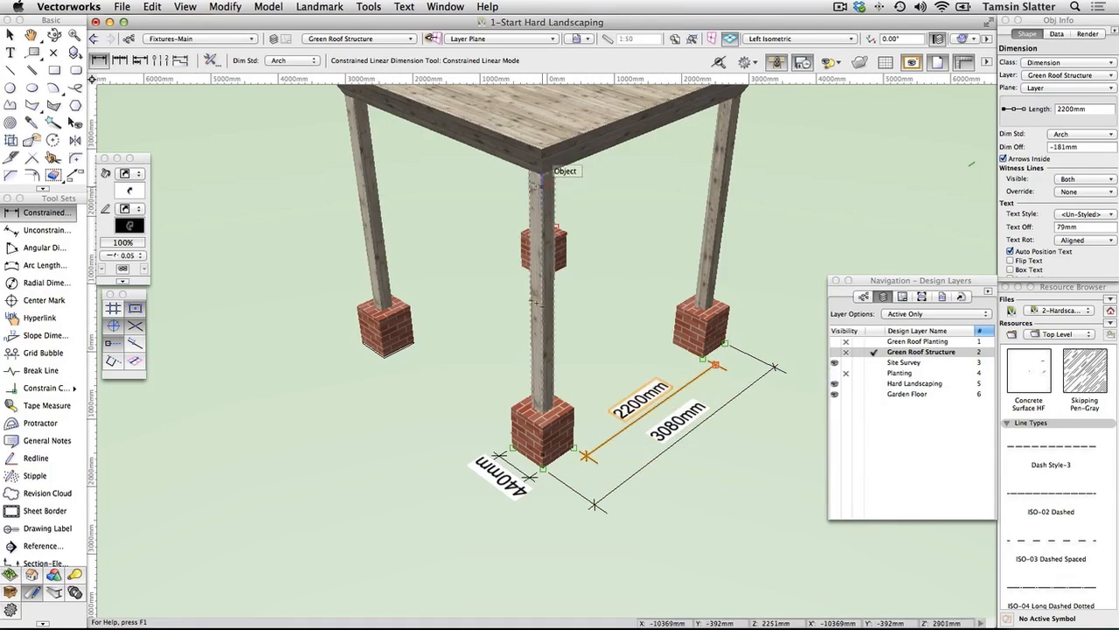
Dimension the height of the front timber post from the roof's underside to the brick pier, offset to its left
{"action": "left_click", "coordinate": [541, 175]}
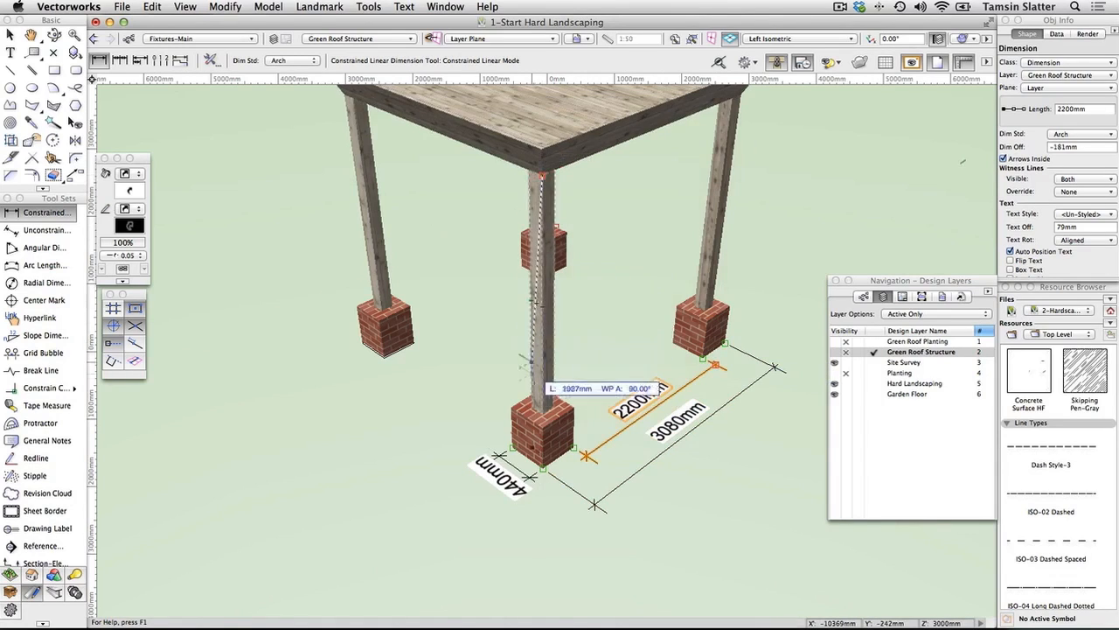
{"action": "left_click", "coordinate": [536, 412]}
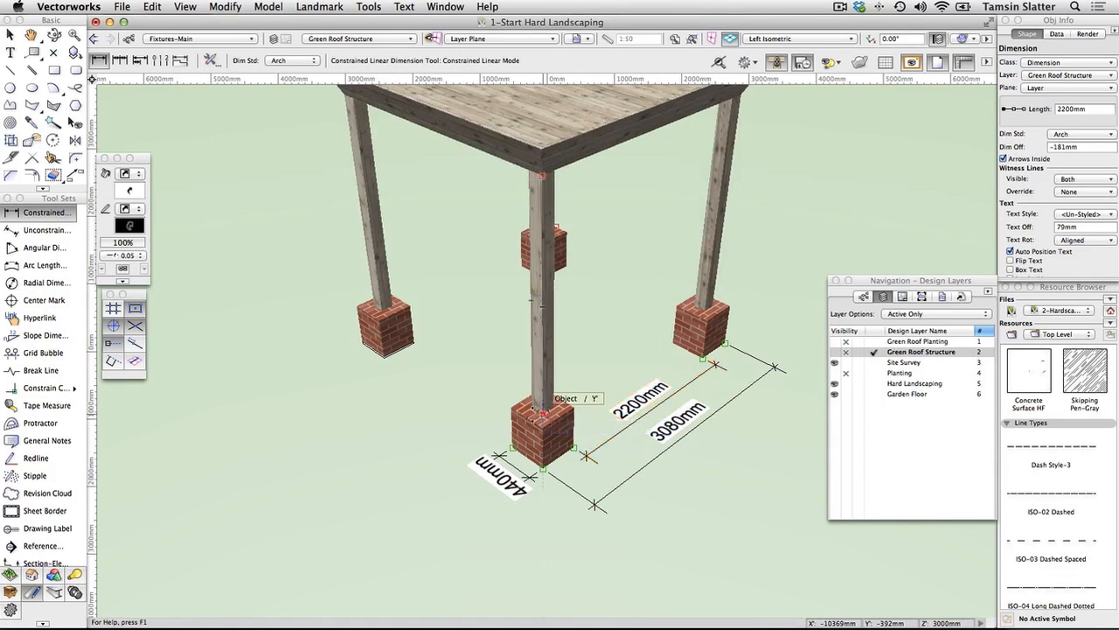
{"action": "left_click", "coordinate": [454, 449]}
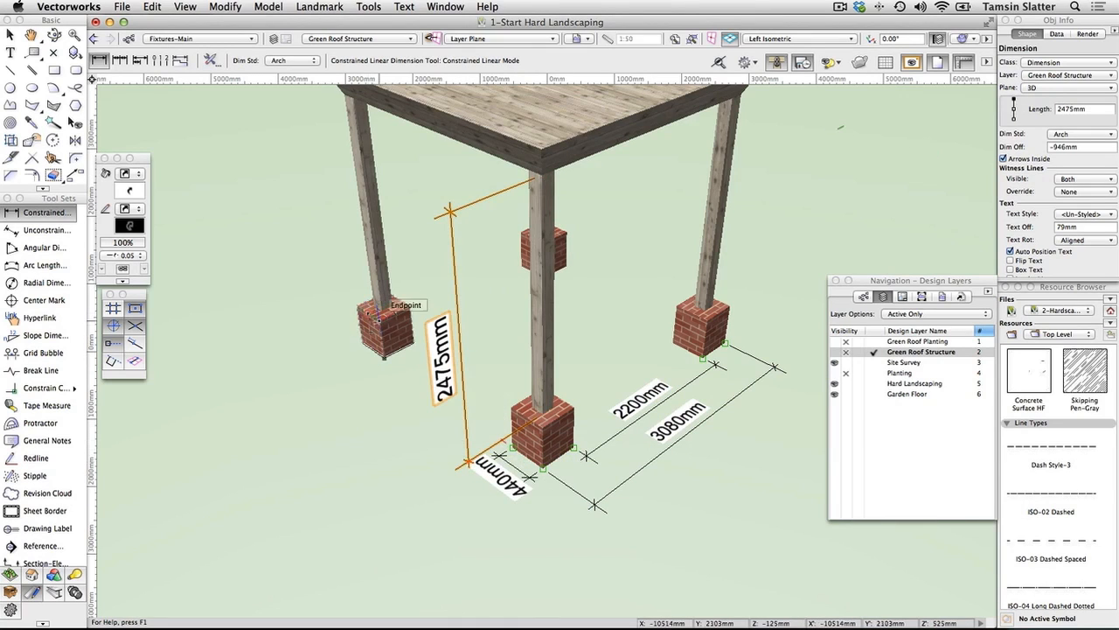
Dimension the height of the left brick pier, with the dimension line offset about 241 mm outwards from it
{"action": "left_click", "coordinate": [377, 318]}
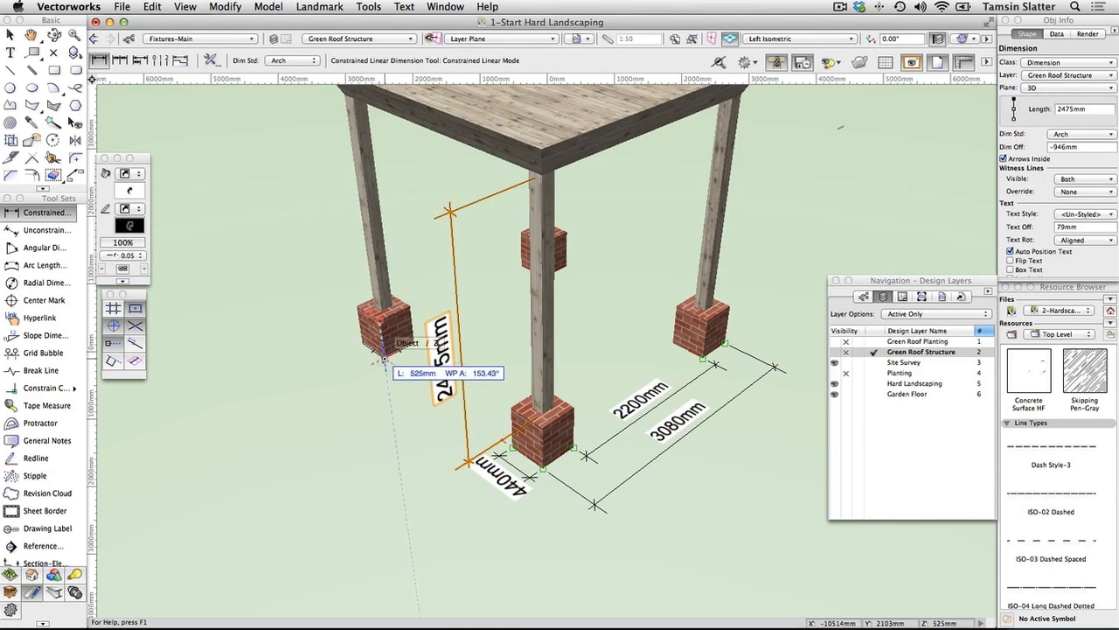
{"action": "left_click", "coordinate": [383, 356]}
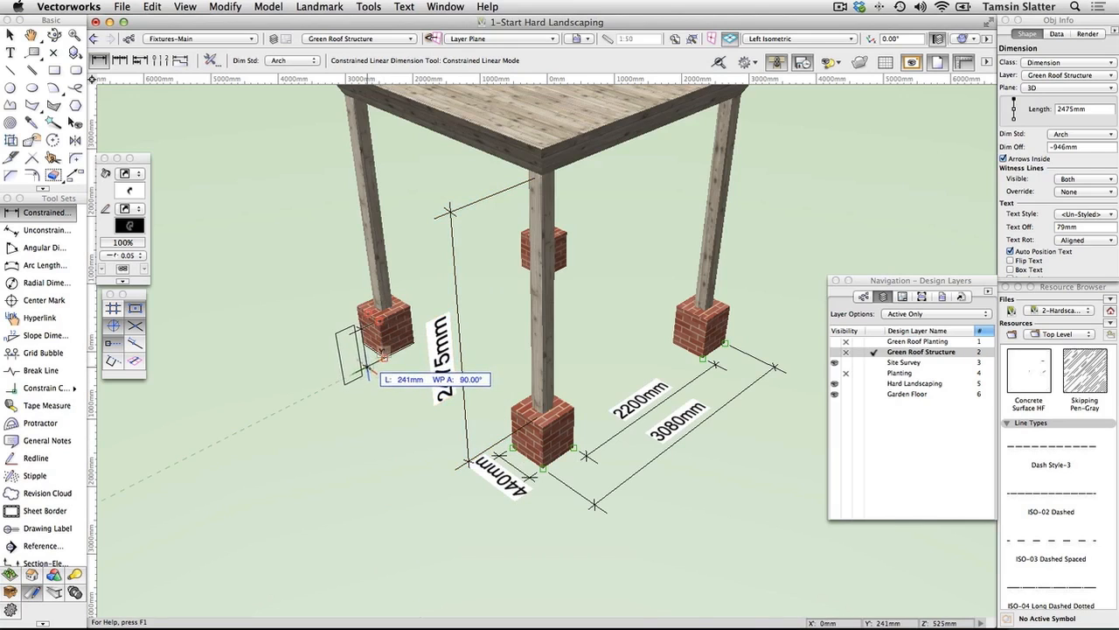
{"action": "left_click", "coordinate": [368, 370]}
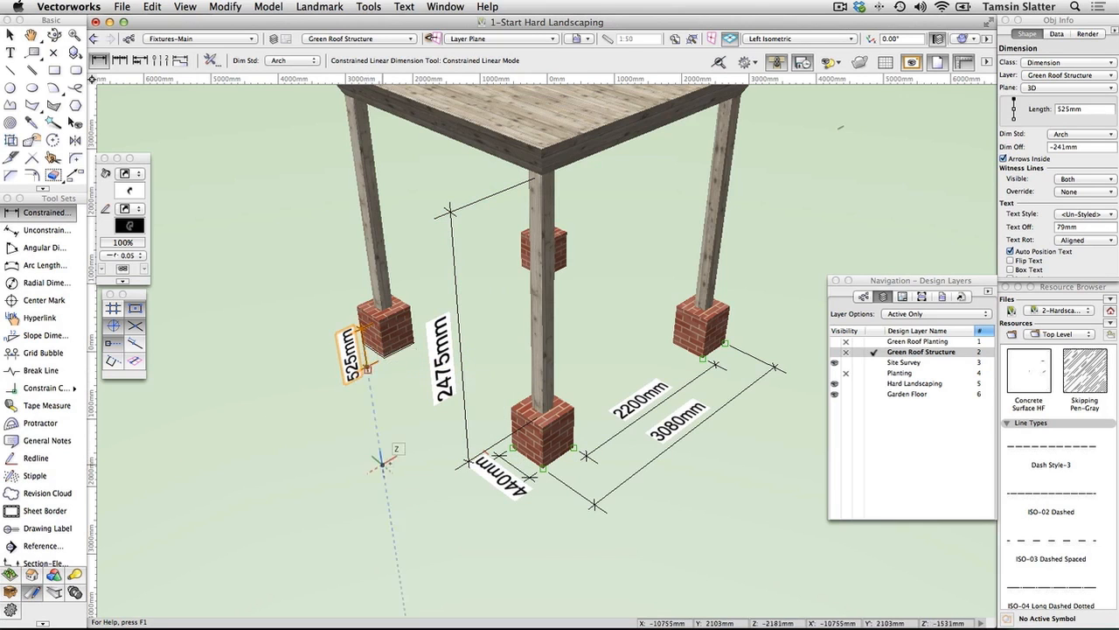
Make the Dimension class invisible to hide all the dimensions on the structure
{"action": "key", "text": "h"}
{"action": "left_click_drag", "start_coordinate": [389, 462], "coordinate": [396, 544]}
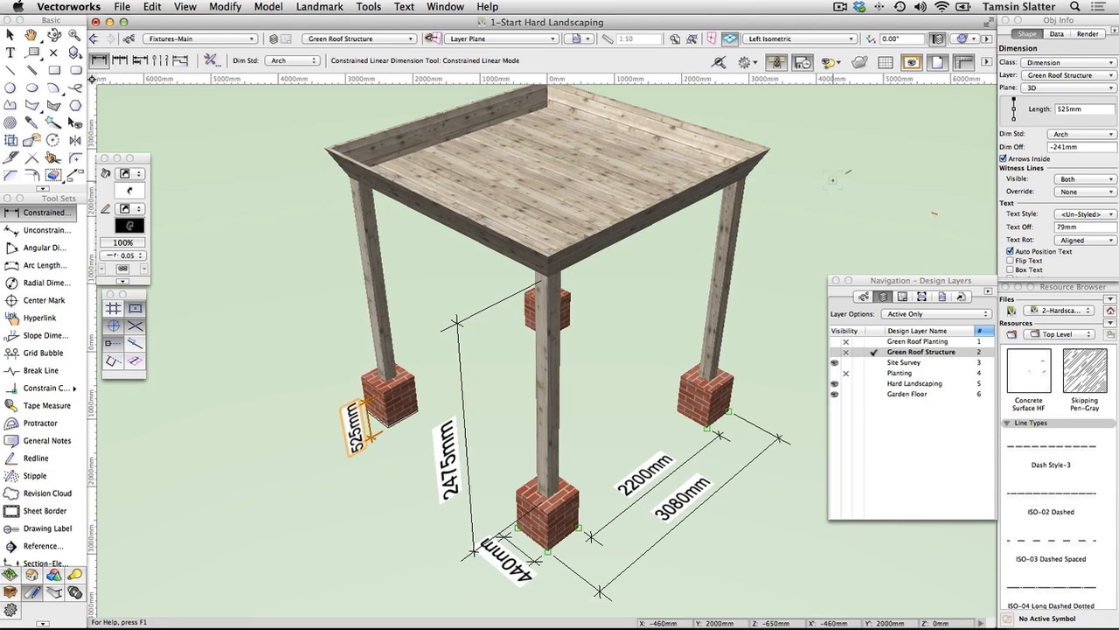
{"action": "left_click", "coordinate": [863, 297]}
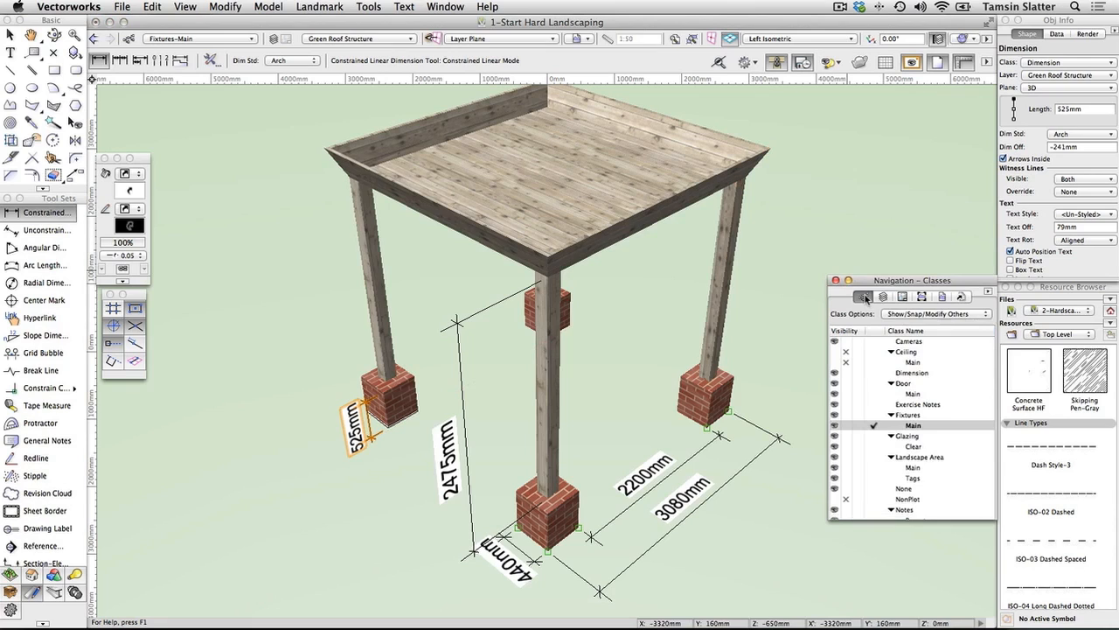
{"action": "left_click", "coordinate": [846, 374]}
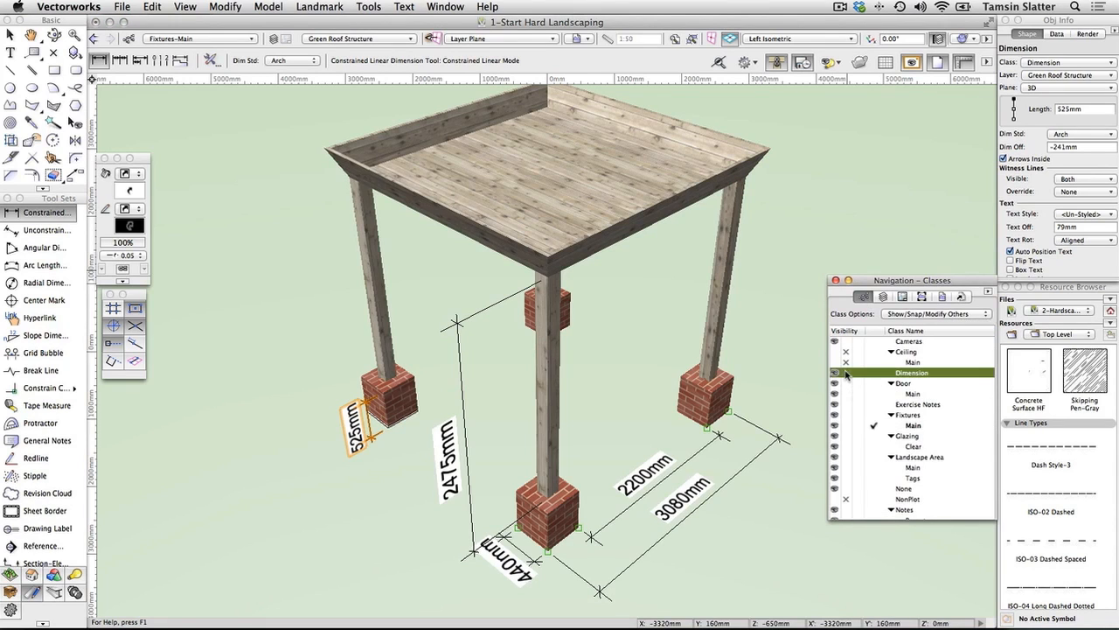
{"action": "left_click", "coordinate": [846, 375]}
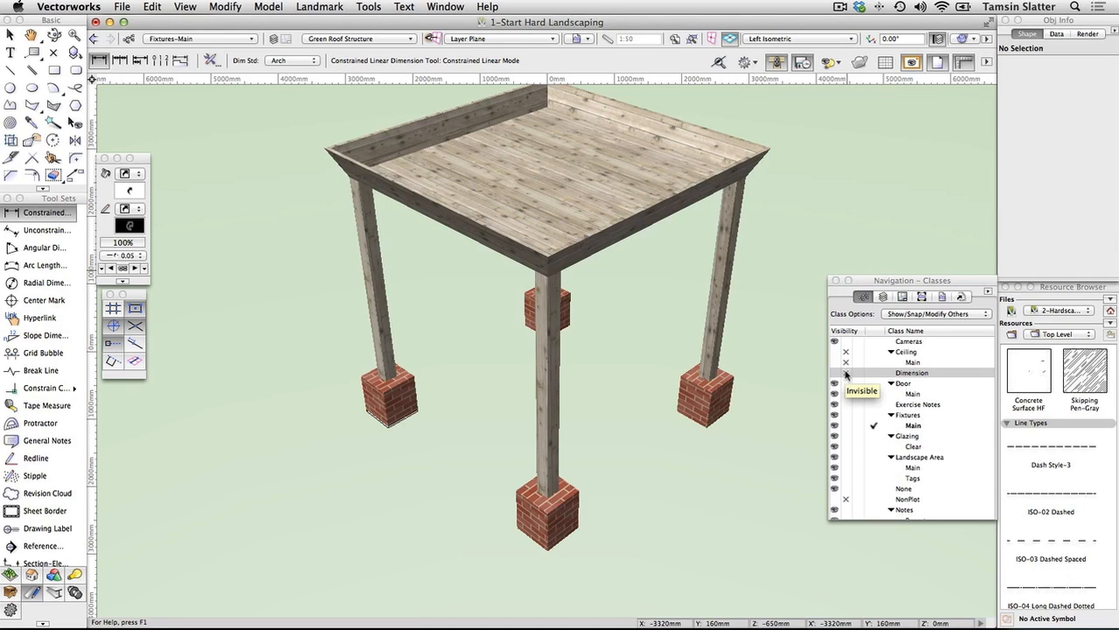
Set the design layer options to Show/Snap Others to bring back the surrounding garden
{"action": "left_click", "coordinate": [883, 298]}
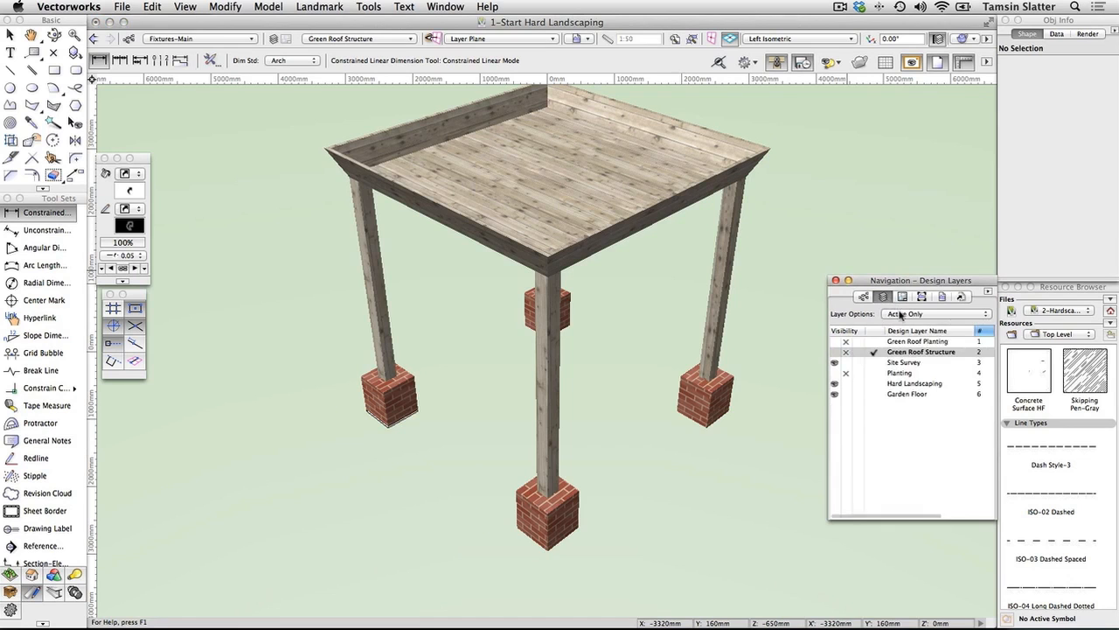
{"action": "left_click", "coordinate": [903, 315]}
{"action": "left_click", "coordinate": [902, 350]}
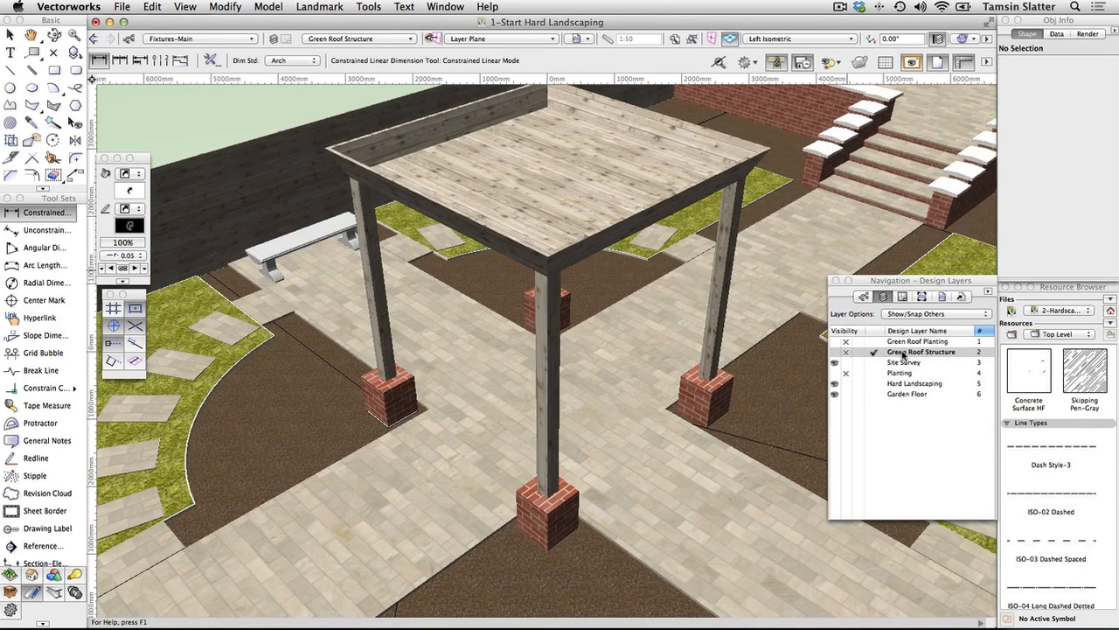
Switch to the Top/Plan view and set the Green Roof Structure design layer to visible
{"action": "left_click", "coordinate": [850, 41]}
{"action": "left_click", "coordinate": [838, 56]}
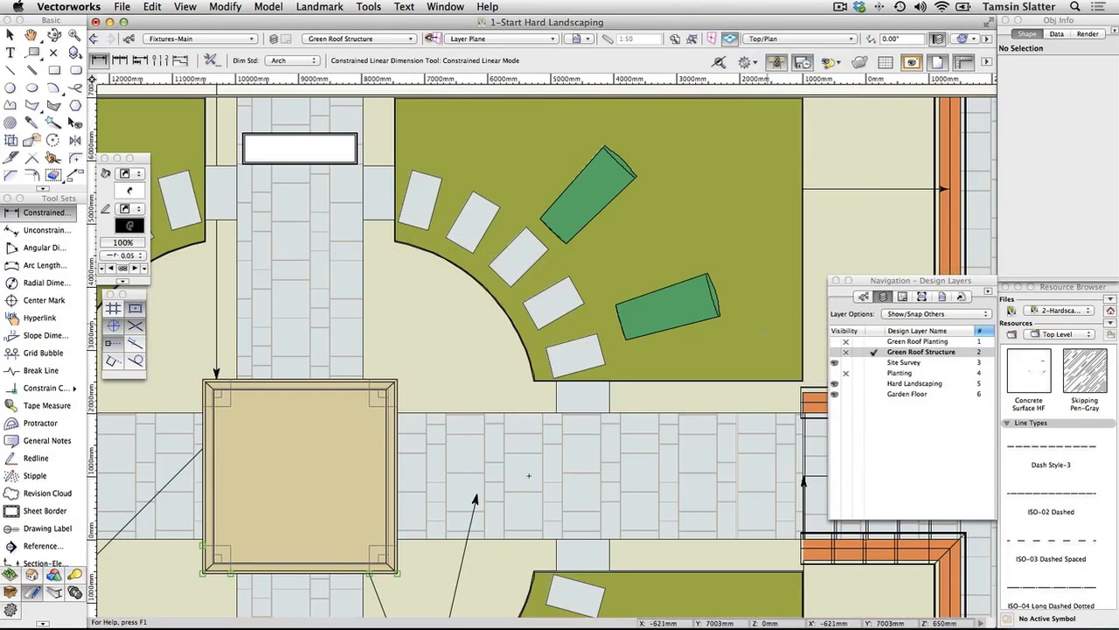
{"action": "scroll", "coordinate": [704, 382], "scroll_direction": "down", "scroll_amount": 2}
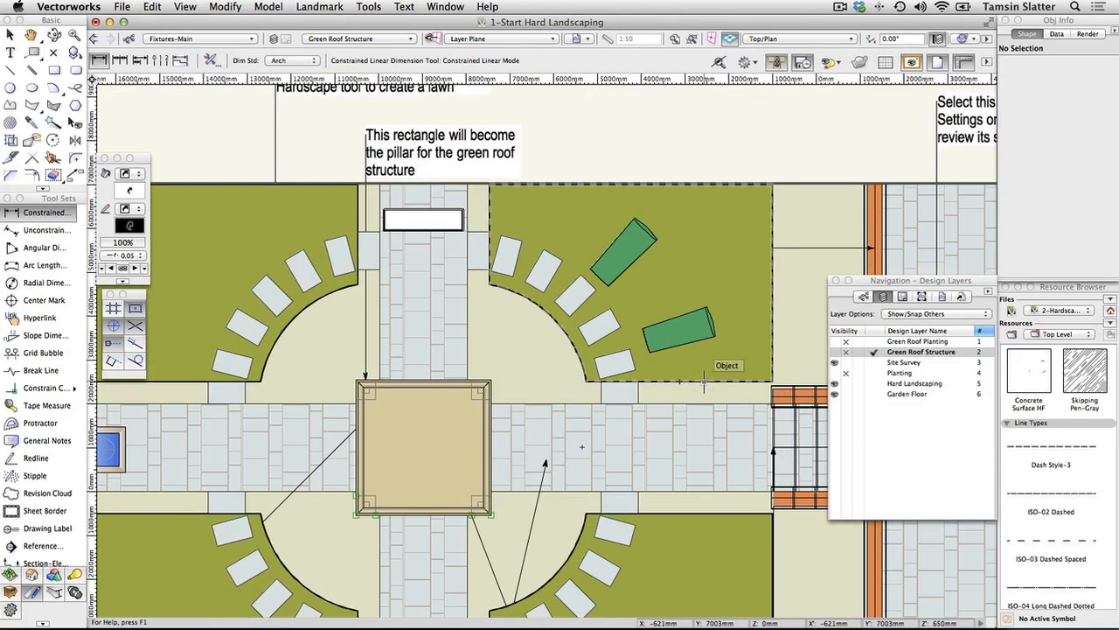
{"action": "scroll", "coordinate": [743, 255], "scroll_direction": "down", "scroll_amount": 2}
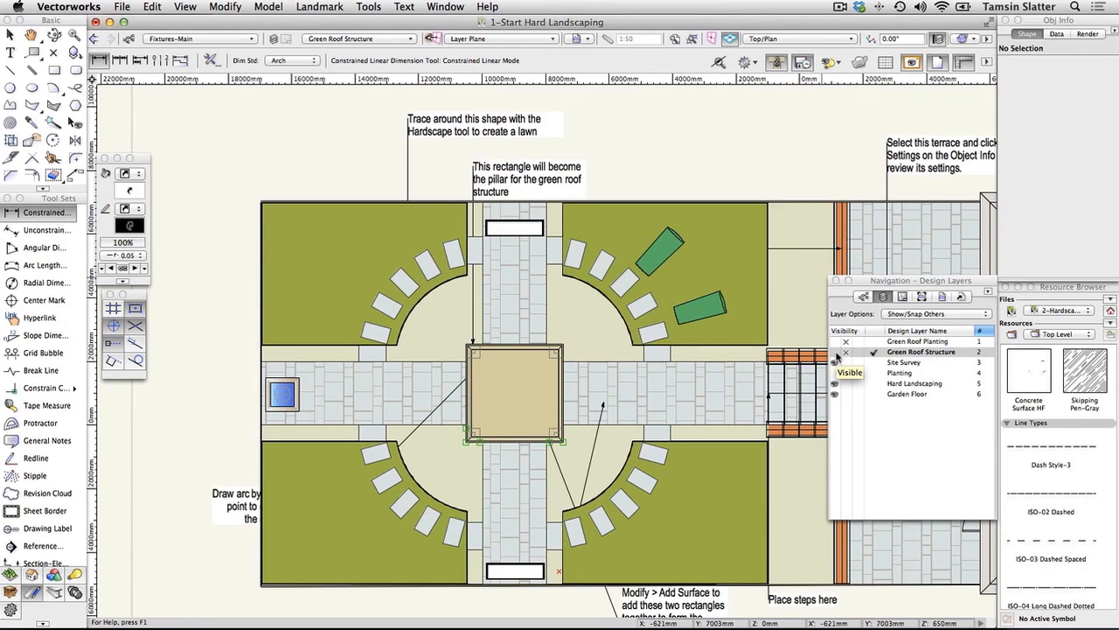
{"action": "left_click", "coordinate": [835, 352]}
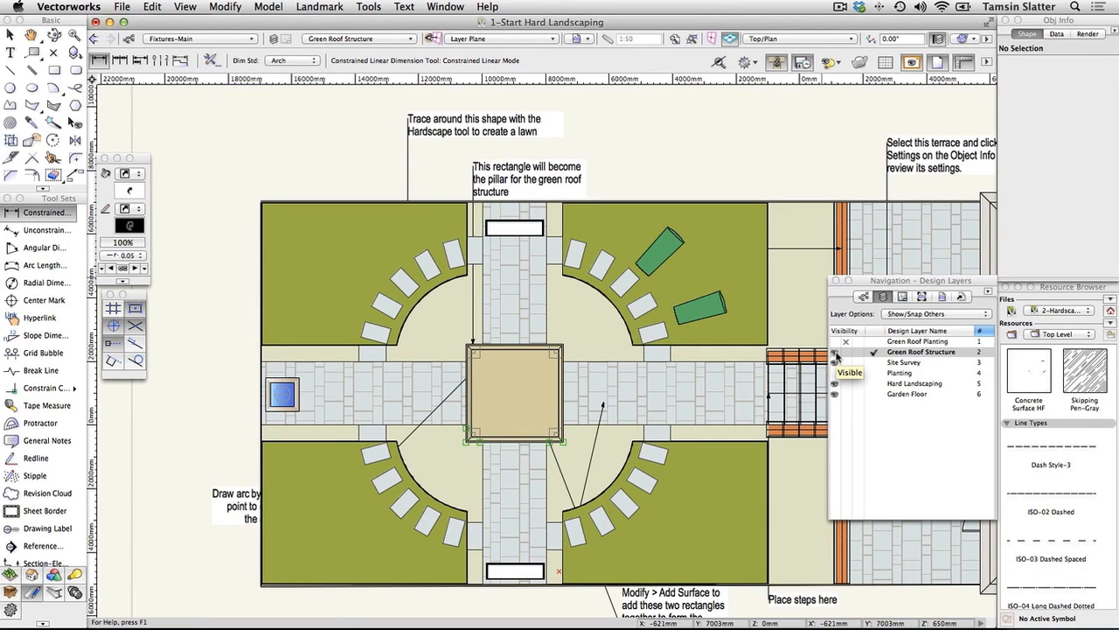